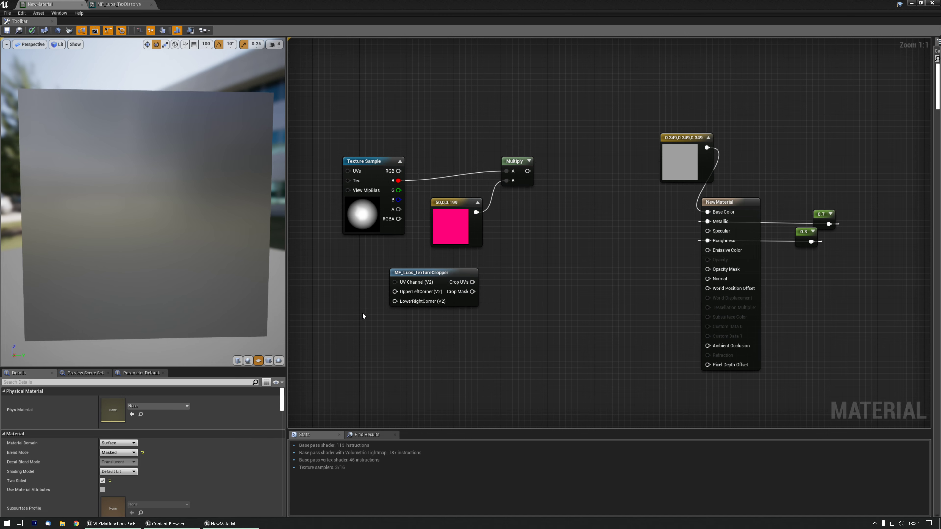
Preview the MF_Luos_textureCropper node in the material viewport.
right_click_drag(592, 281, 558, 284)
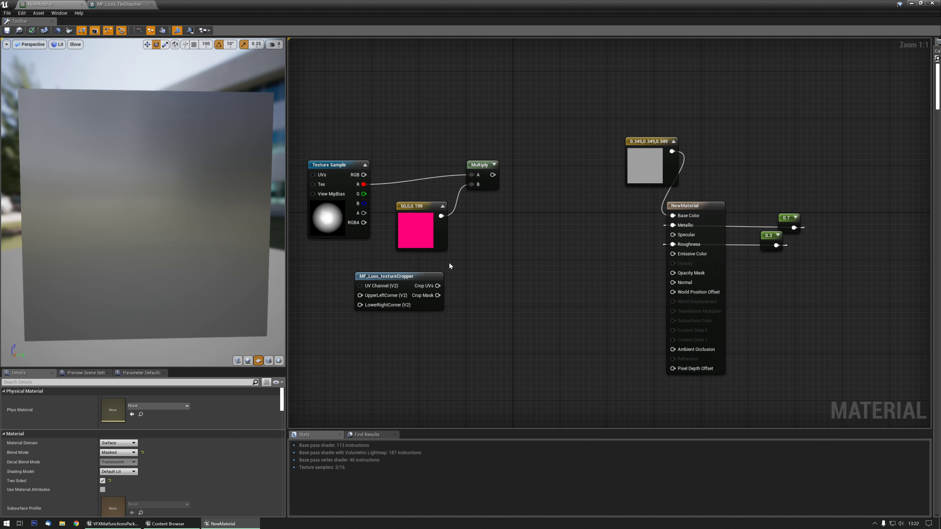
left_click_drag(99, 163, 243, 216)
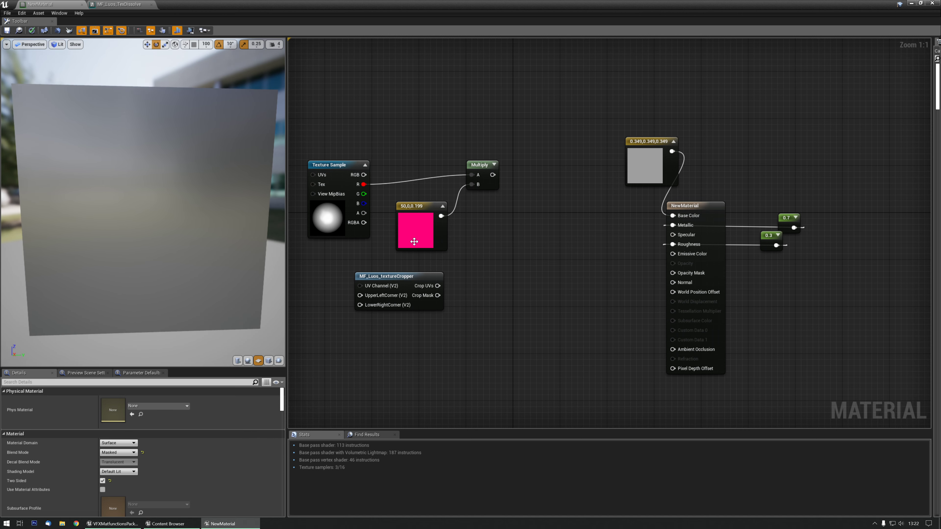
right_click_drag(504, 264, 559, 250)
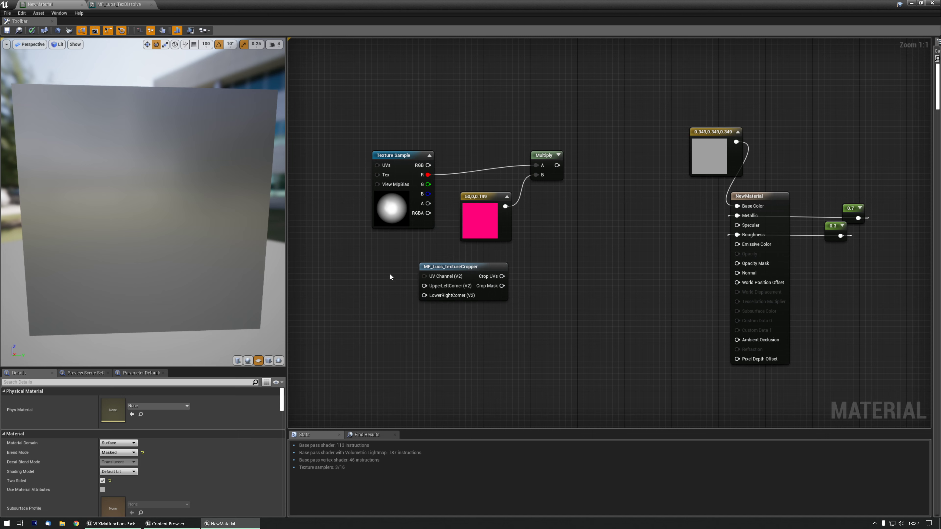
left_click(458, 268)
key("space")
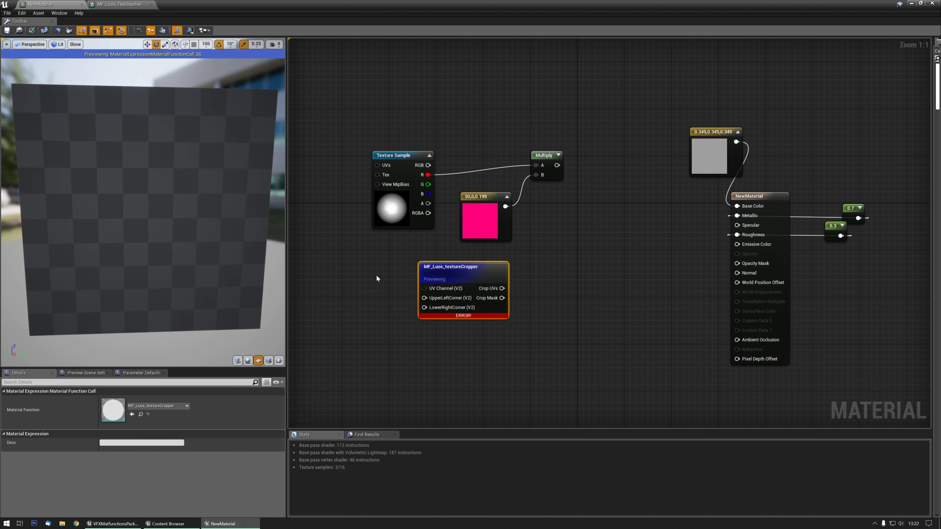
Add two Constant2Vector nodes beside the texture cropper and connect them to its UpperLeftCorner and LowerRightCorner inputs.
right_click_drag(375, 276, 396, 275)
left_click(383, 271)
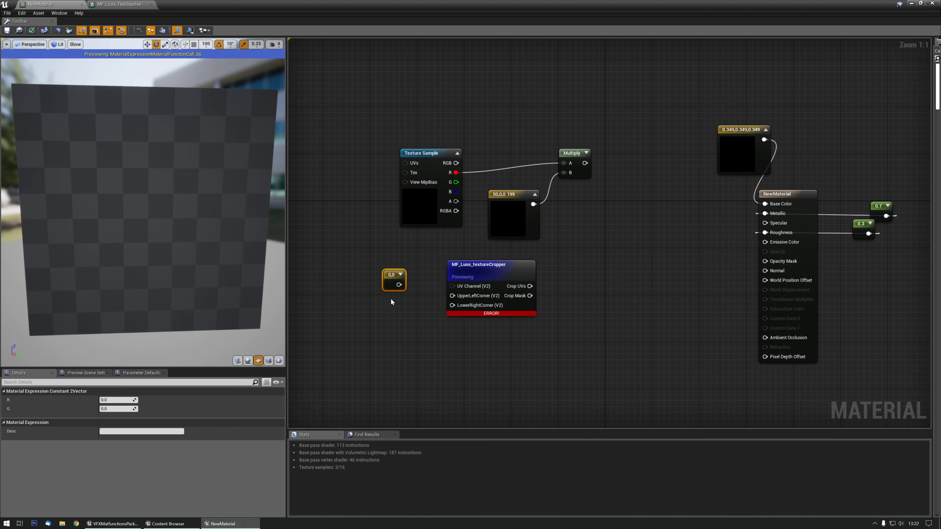
left_click(391, 300)
left_click(412, 286)
left_click_drag(412, 286, 451, 306)
left_click_drag(401, 279, 396, 273)
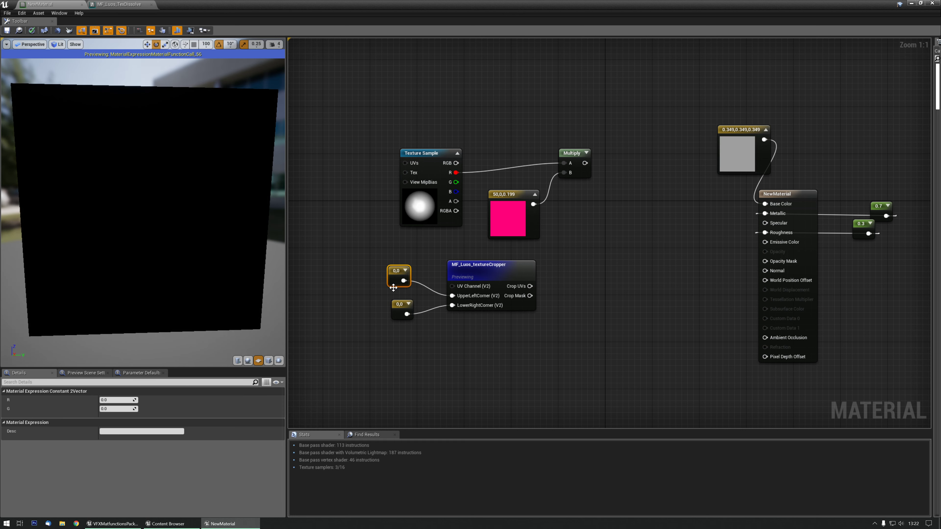
left_click_drag(398, 310, 394, 318)
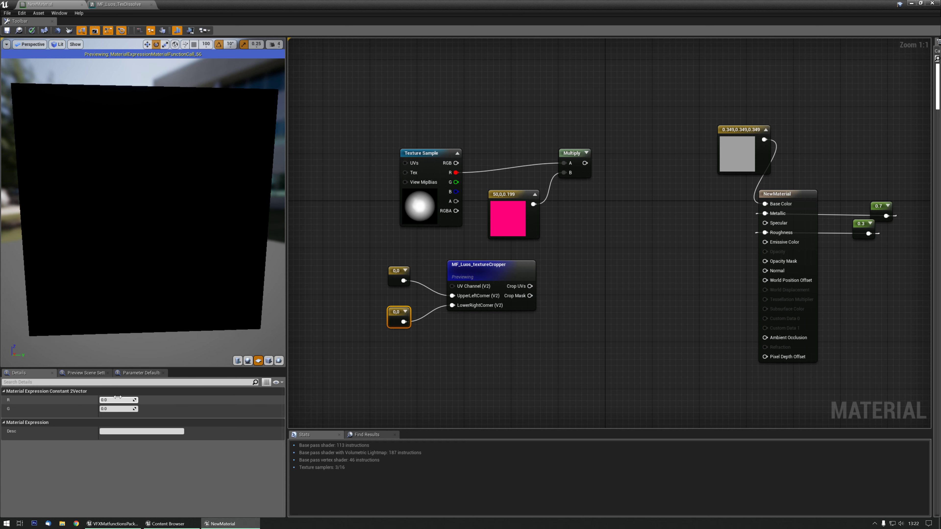
Set the LowerRightCorner constant to R 0.3 and G 0.3.
left_click(116, 400)
type("0.3")
key("Tab")
type("0.3")
key("Return")
Add a Multiply node fed by the cropper's Crop Mask output and preview it.
right_click_drag(560, 271, 546, 269)
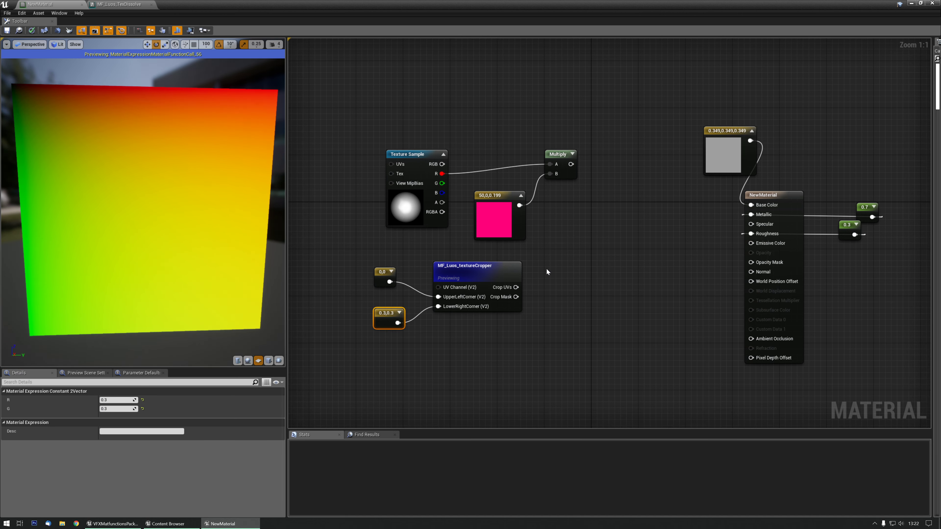
left_click(547, 269)
left_click_drag(516, 297, 553, 284)
key("space")
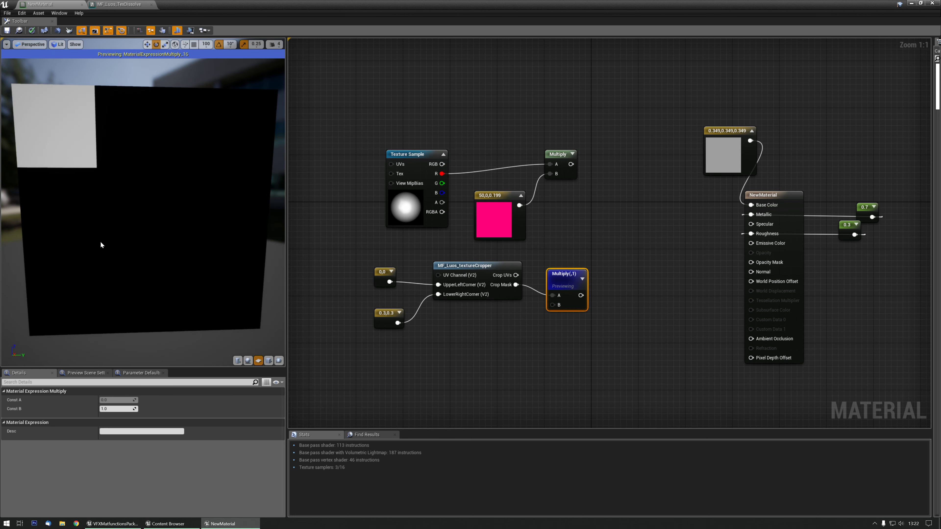
Set the UpperLeftCorner constant to R 0.15 and G 0.05.
mouse_move(115, 216)
left_mouse_down()
mouse_move(113, 204)
mouse_move(111, 227)
mouse_move(126, 219)
left_mouse_up()
right_click_drag(353, 251, 389, 246)
left_click_drag(417, 269, 404, 270)
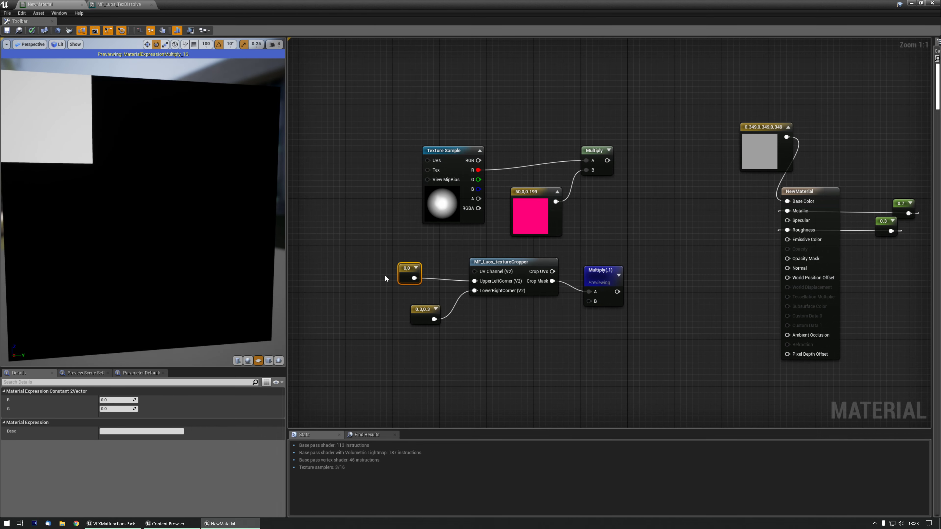
left_click(116, 400)
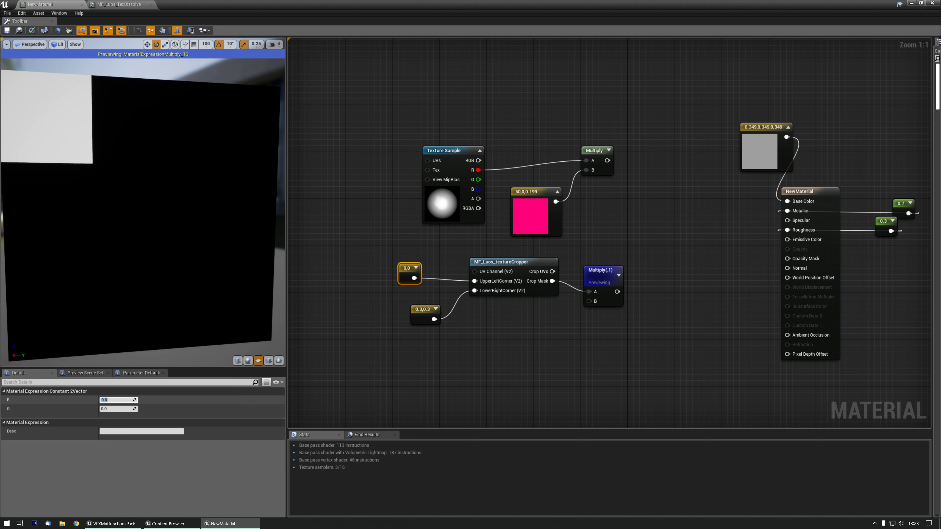
key("Tab")
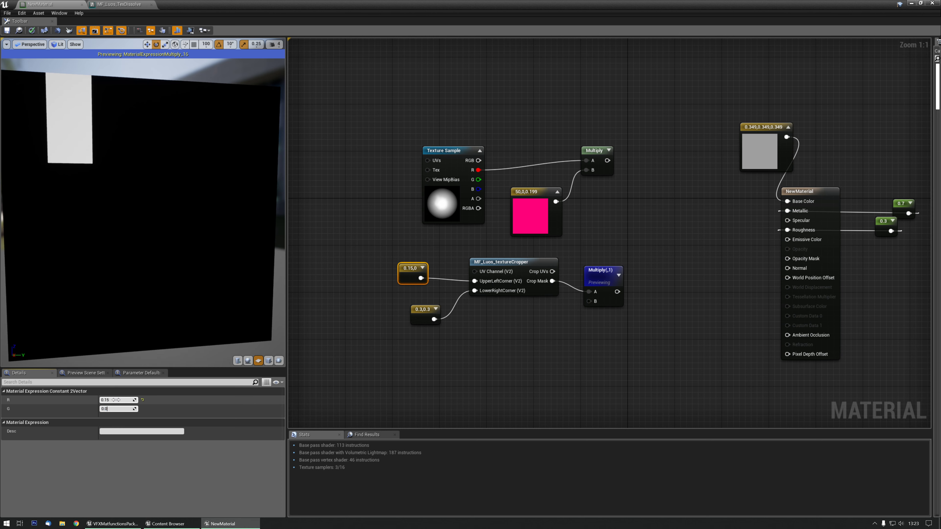
type("5")
key("Return")
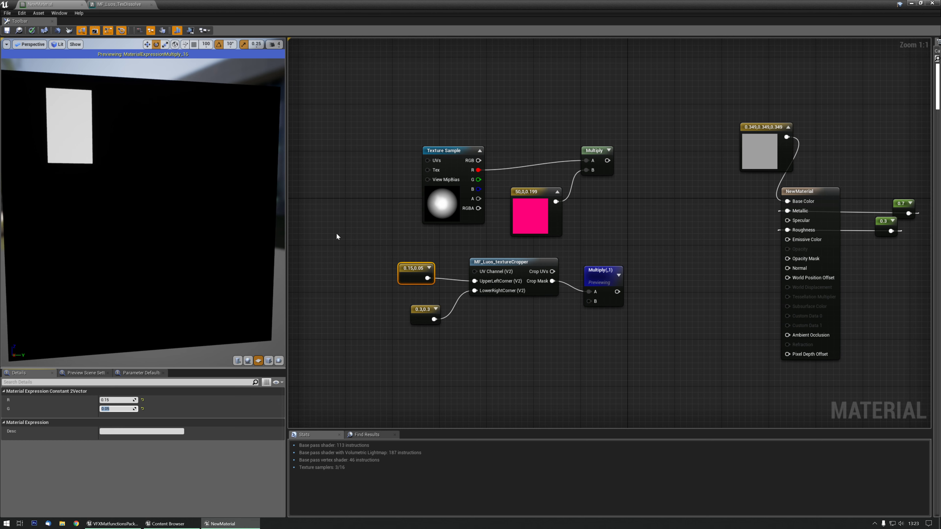
Align the LowerRightCorner constant under the other one and set it to R 0.45 and G 0.35.
left_click_drag(413, 310, 401, 310)
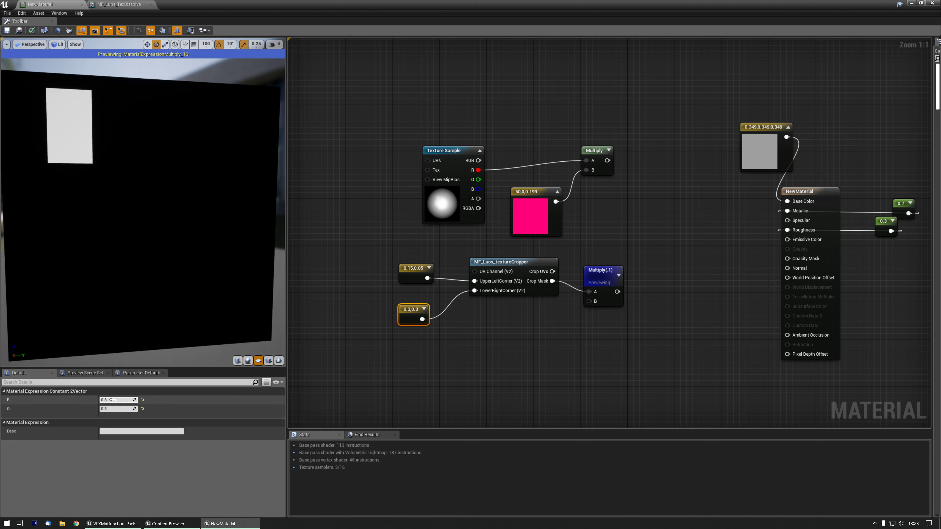
left_click(115, 401)
type("0.45")
key("Tab")
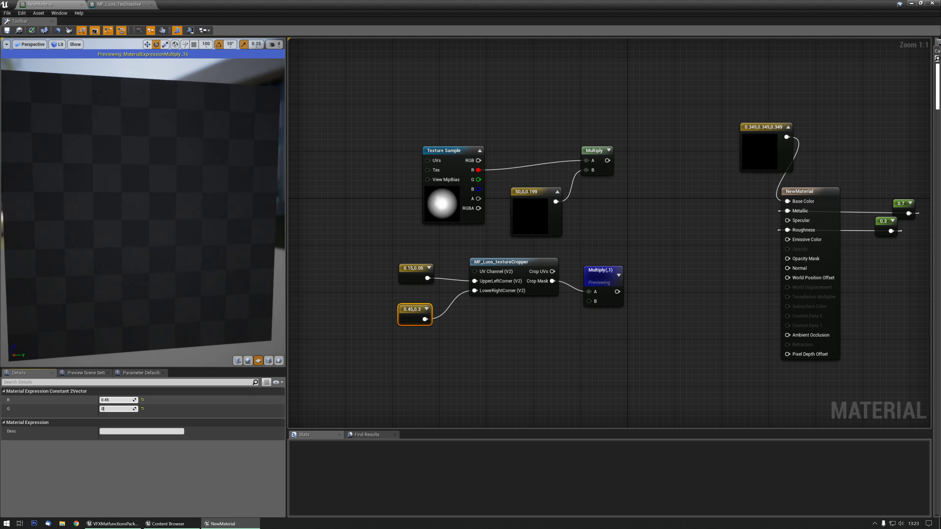
type("0.35")
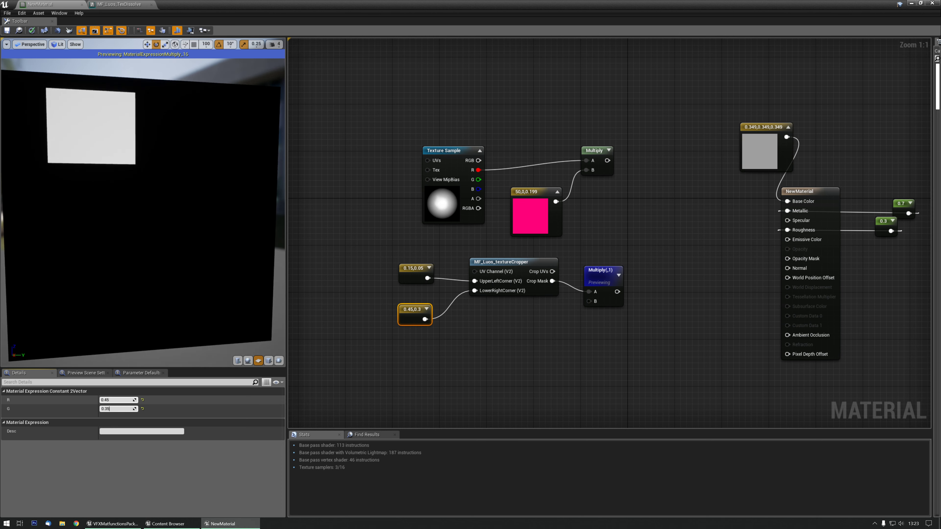
key("Return")
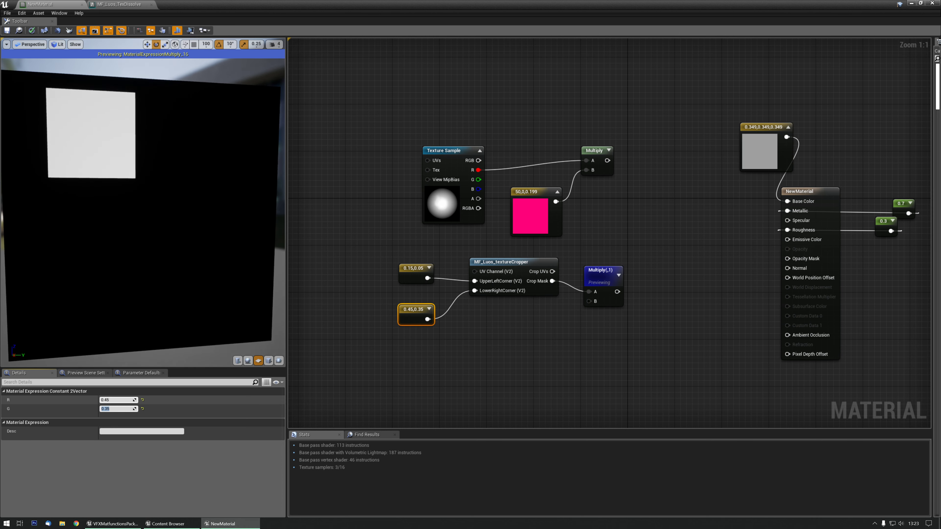
Connect the cropper's Crop UVs output to the Texture Sample's UVs input and preview the Texture Sample.
mouse_move(91, 163)
left_mouse_down()
mouse_move(76, 162)
mouse_move(107, 166)
mouse_move(91, 164)
left_mouse_up()
right_click_drag(597, 232, 533, 242)
left_click(539, 301)
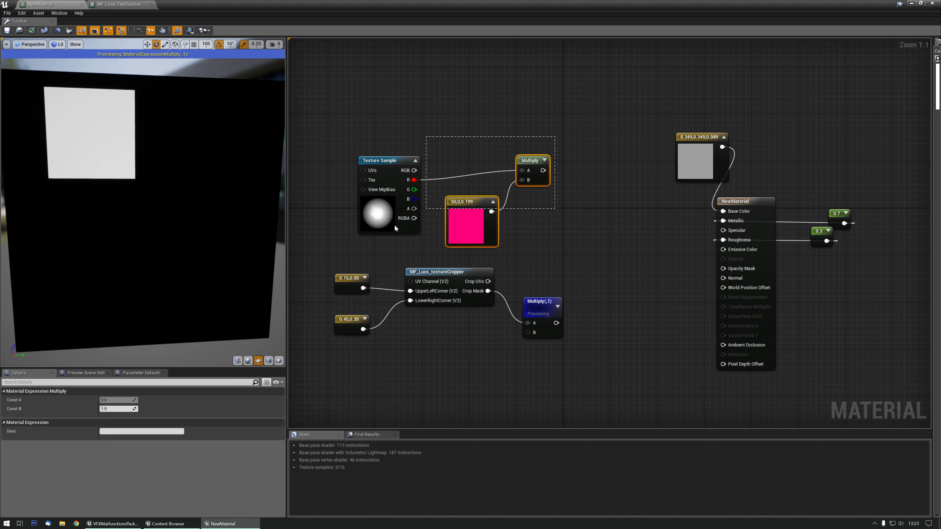
left_click(387, 160)
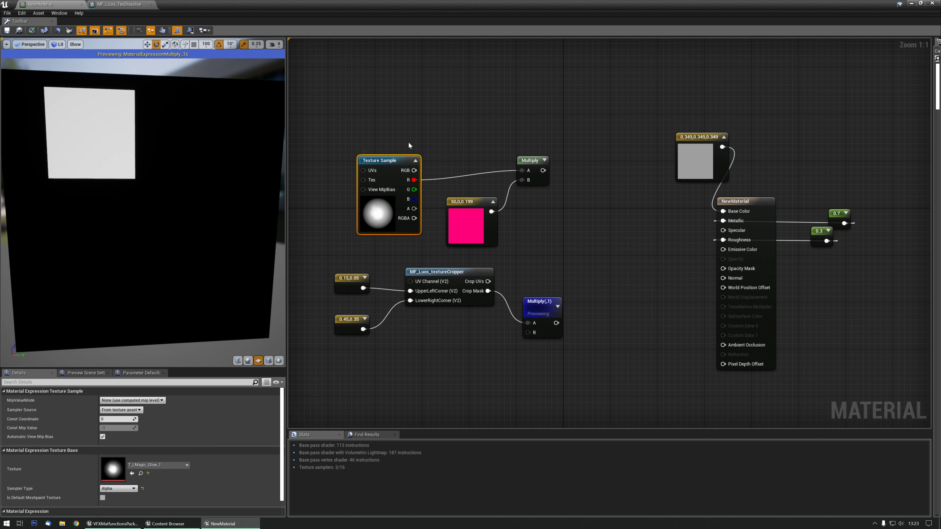
left_click_drag(488, 281, 378, 166)
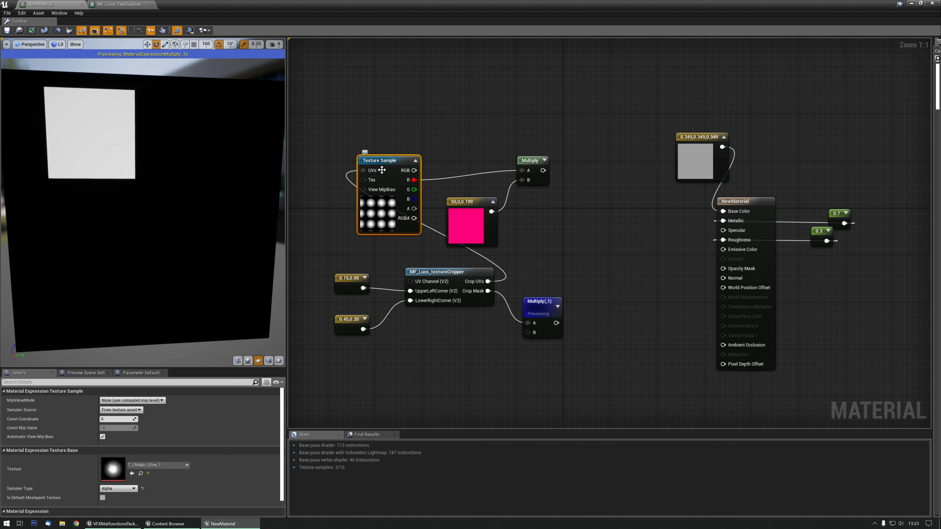
key("space")
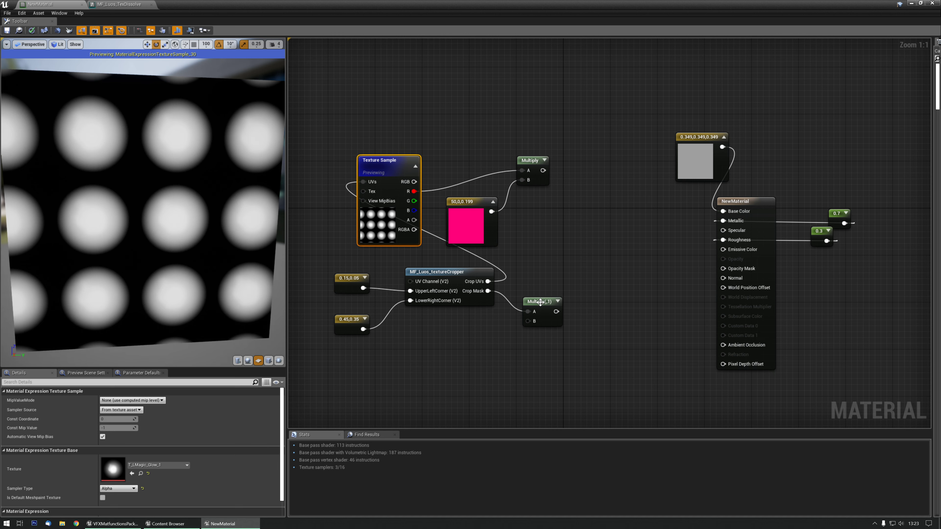
Multiply the Texture Sample's red channel as A by the Crop Mask as B, and preview the result.
left_click_drag(539, 302, 552, 280)
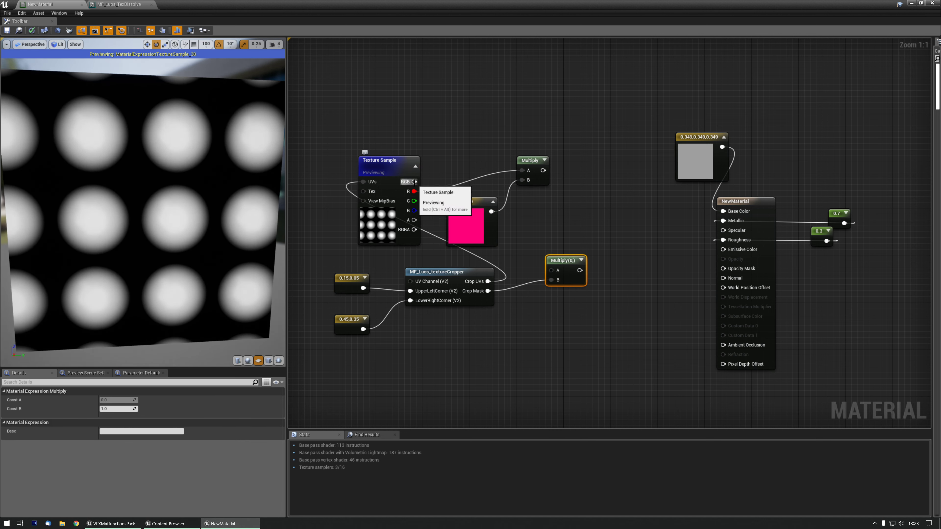
left_click_drag(414, 192, 551, 271)
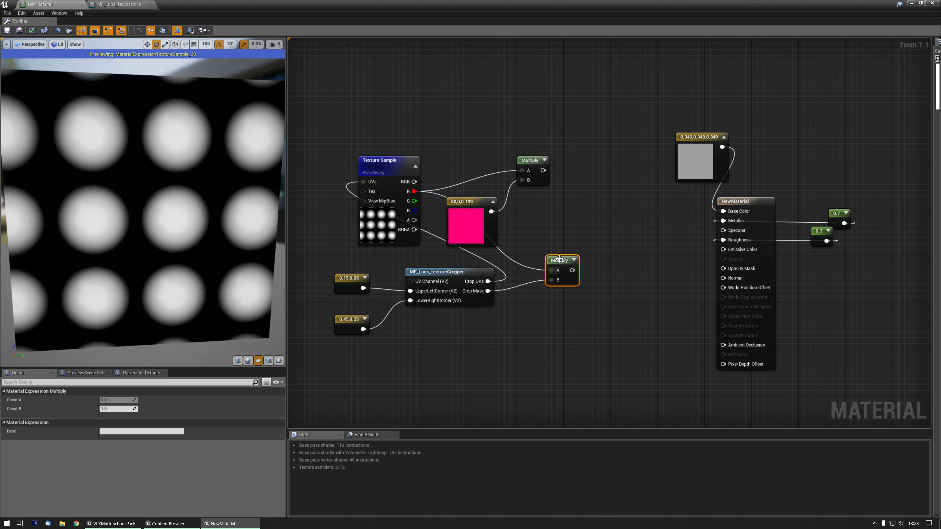
key("space")
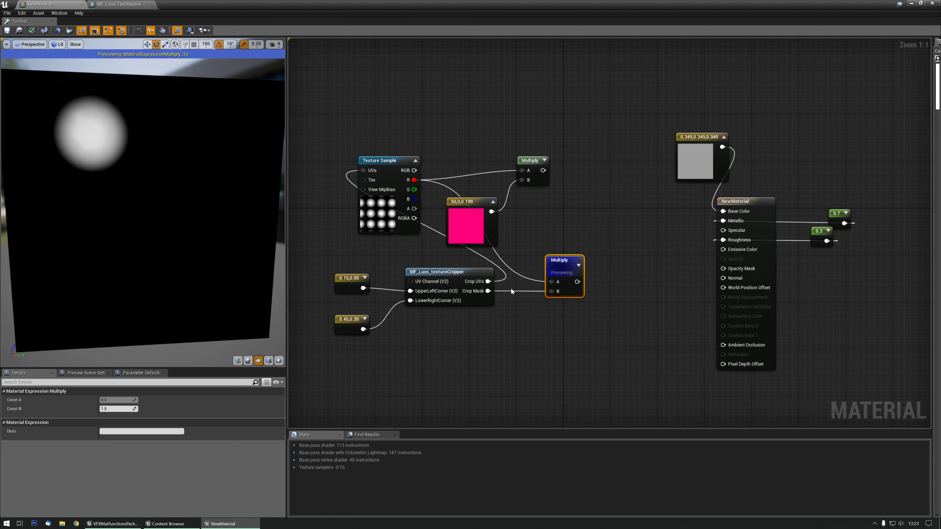
Connect the colour Multiply's output to input A of the crop mask Multiply in place of the red channel.
left_click_drag(540, 291, 552, 291)
left_click_drag(543, 171, 546, 267)
left_click_drag(543, 171, 582, 257)
mouse_move(248, 203)
left_mouse_down()
mouse_move(231, 190)
mouse_move(254, 206)
left_mouse_up()
Add an unconnected Add node, connect the masked Multiply to Emissive Color, and stop previewing that Multiply.
right_click_drag(613, 222, 537, 221)
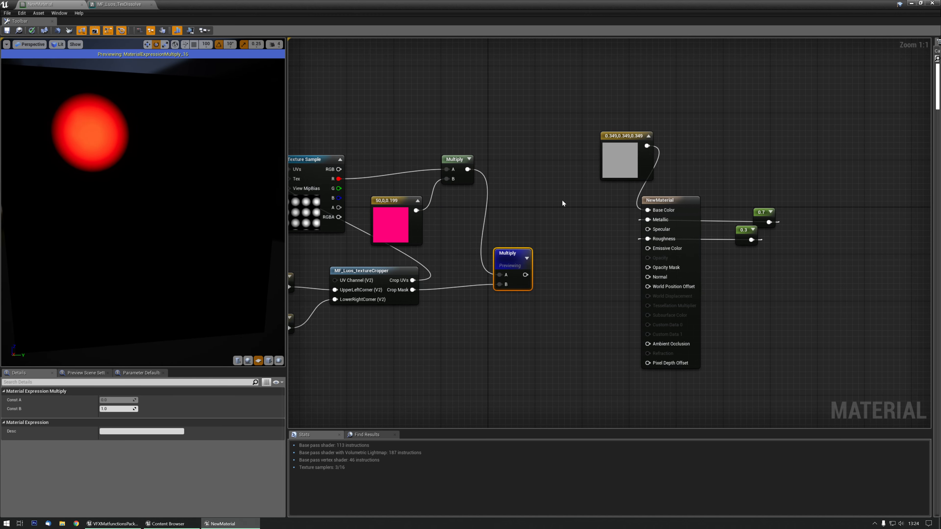
left_click(557, 234)
left_click_drag(525, 274, 633, 250)
right_click(513, 256)
left_click(522, 264)
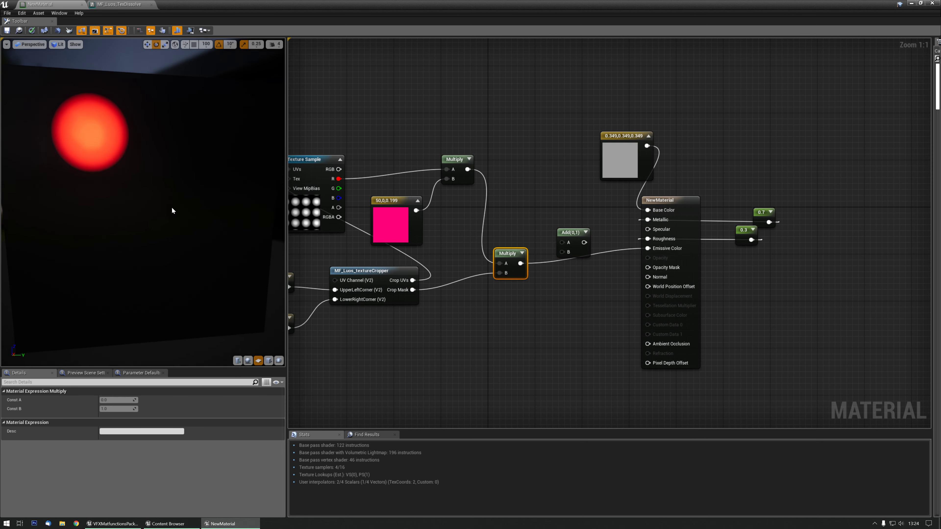
mouse_move(154, 200)
left_mouse_down()
mouse_move(123, 204)
mouse_move(170, 208)
mouse_move(126, 200)
mouse_move(160, 190)
left_mouse_up()
Tidy the layout by repositioning the pink colour constant, the Texture Sample and the crop mask Multiply.
right_click_drag(364, 127, 479, 122)
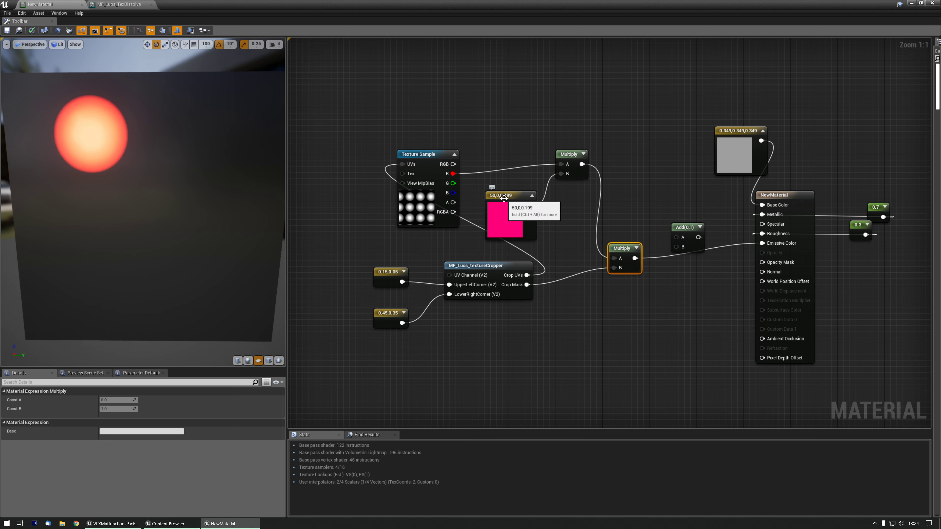
left_click_drag(504, 198, 510, 192)
left_click_drag(417, 153, 422, 143)
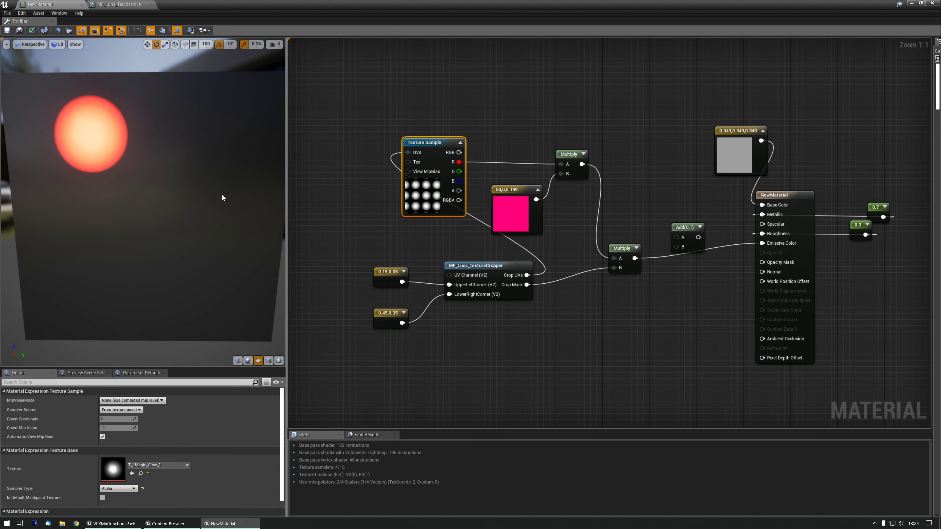
left_click_drag(622, 248, 629, 265)
Duplicate the texture, colour, cropper and Multiply node group and align the copy below the original.
left_click_drag(352, 120, 624, 306)
right_click_drag(485, 365, 465, 221)
key("ctrl+c")
key("ctrl+v")
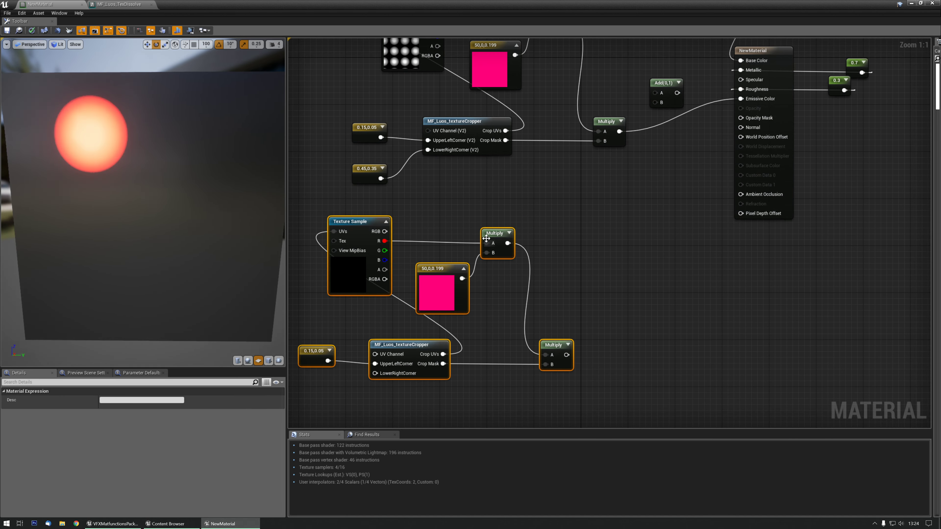
left_click_drag(488, 235, 541, 228)
left_click(609, 317)
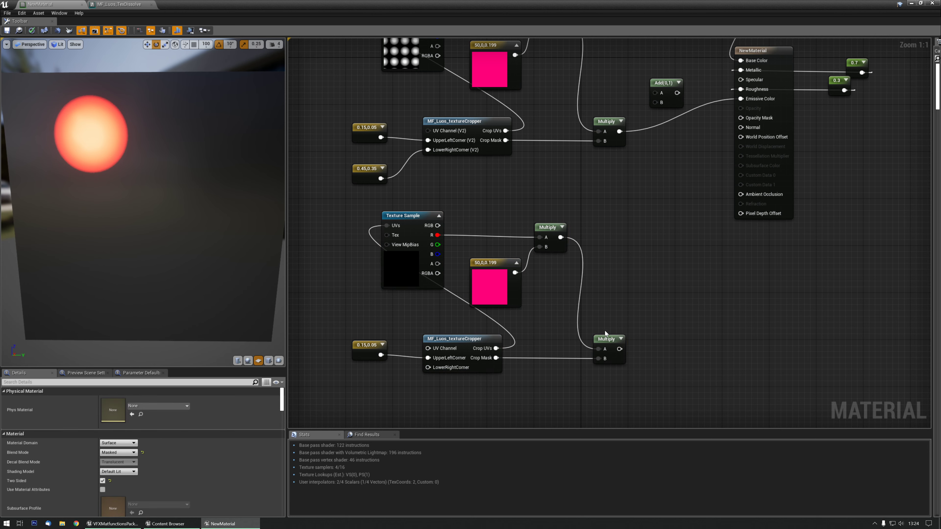
Preview the duplicated crop mask Multiply and move it slightly upward.
left_click(600, 338)
key("space")
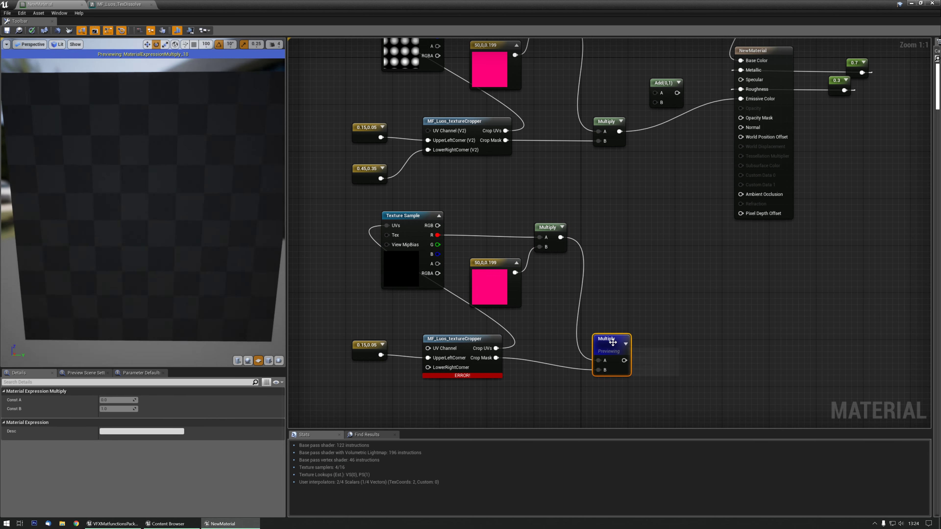
left_click_drag(614, 346, 613, 328)
Copy the 0.45,0.35 constant and connect the copy to the duplicated cropper's LowerRightCorner input.
left_click(358, 171)
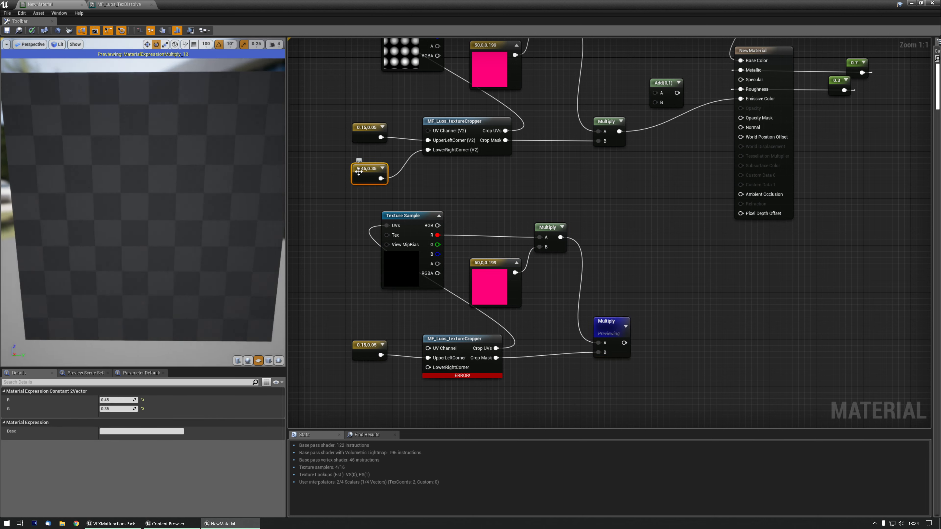
key("ctrl+c")
key("ctrl+v")
left_click_drag(394, 390, 428, 368)
Set the duplicated cropper's UpperLeftCorner constant to R 0.65 and G 0.65.
left_click(369, 352)
left_click(125, 403)
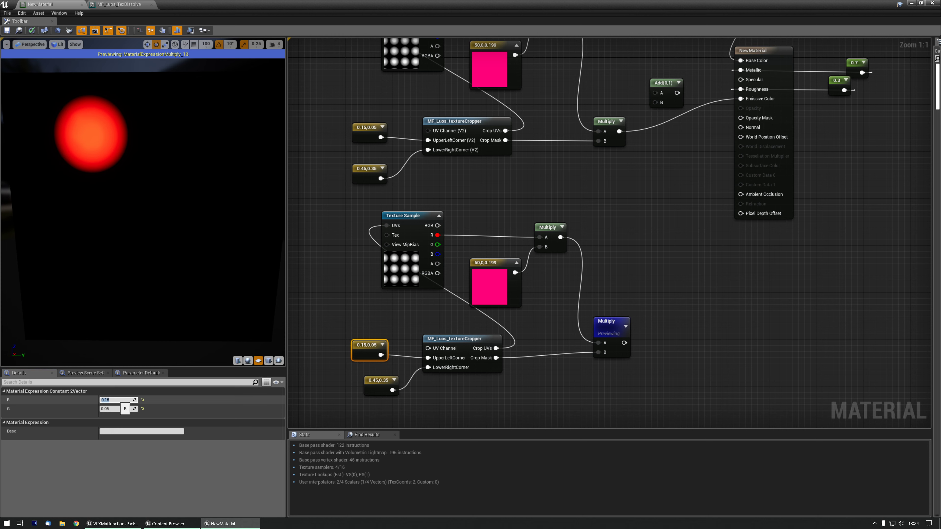
type("0.65")
key("Tab")
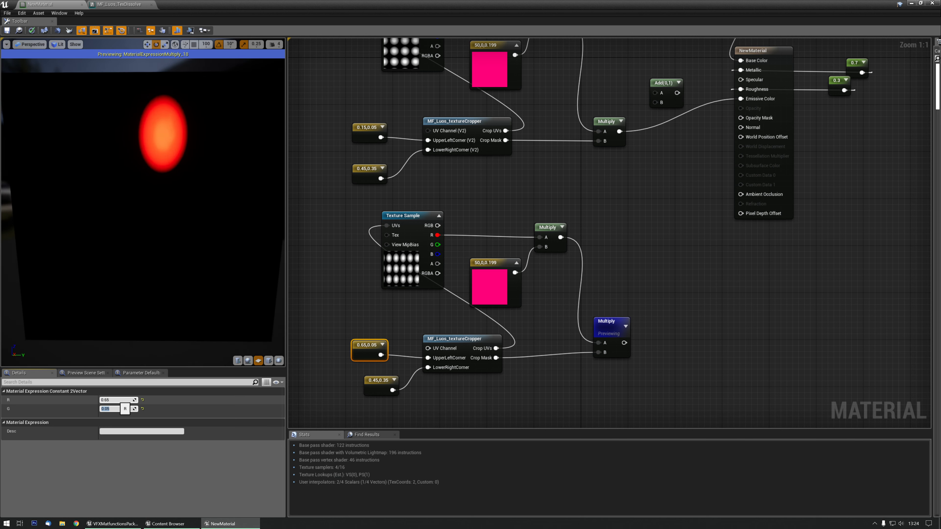
key("Return")
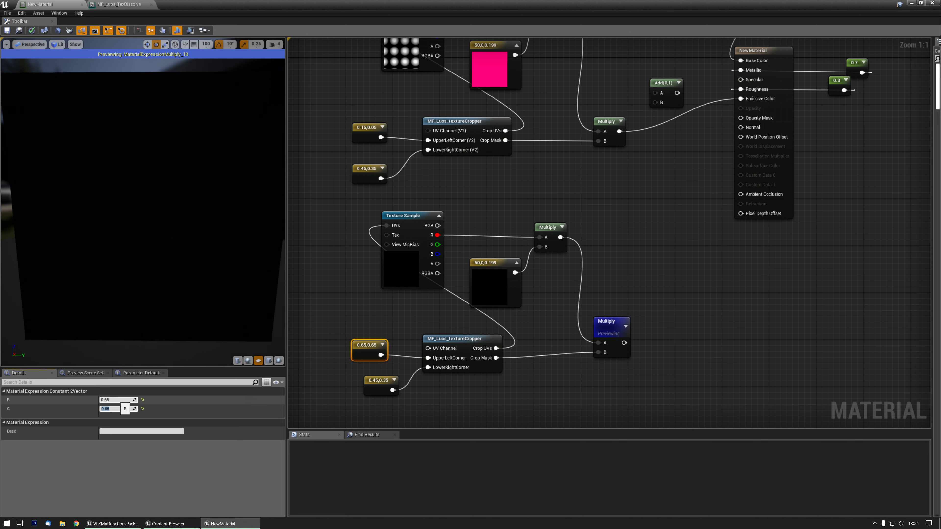
Set the R value of the duplicated cropper's UpperLeftCorner constant to 0.75.
left_click(118, 400)
type("0.75")
key("Return")
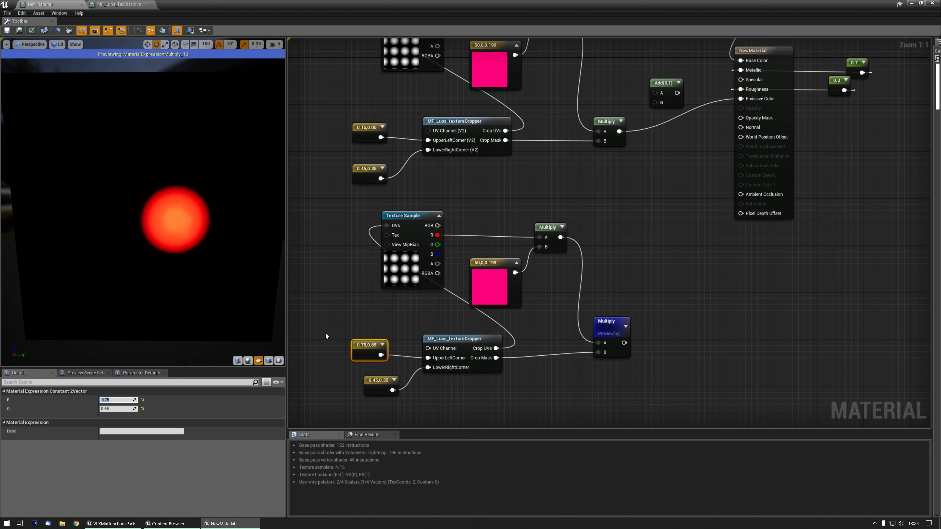
Set the duplicated cropper's LowerRightCorner constant to R 0.8 and G 0.9.
left_click(380, 387)
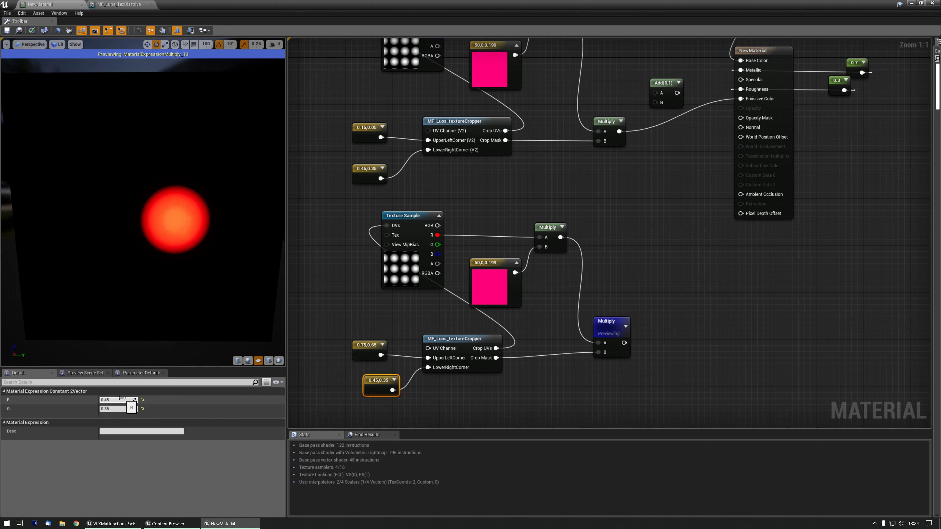
left_click(121, 400)
type("0.8")
key("Tab")
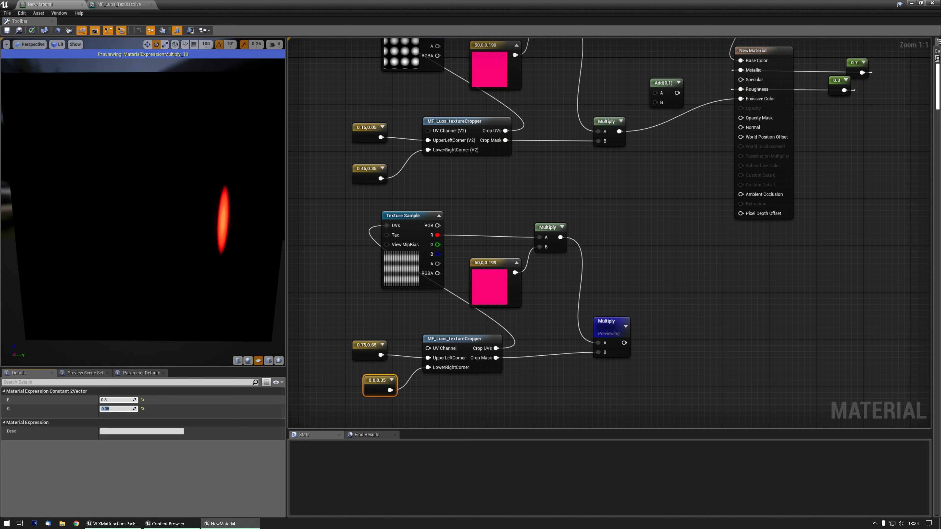
type("0.9")
key("Return")
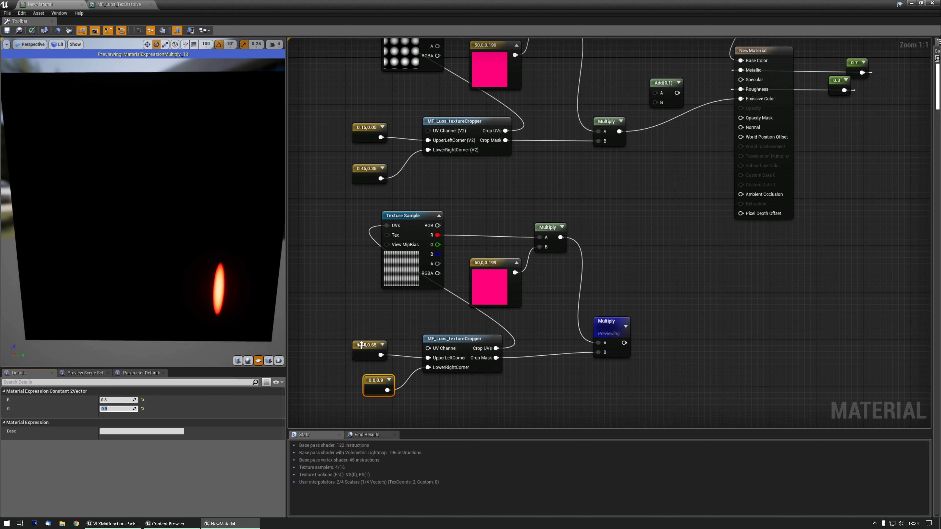
Set the R value of the duplicated cropper's UpperLeftCorner constant to 0.5 and check the glow on the preview mesh.
left_click(361, 346)
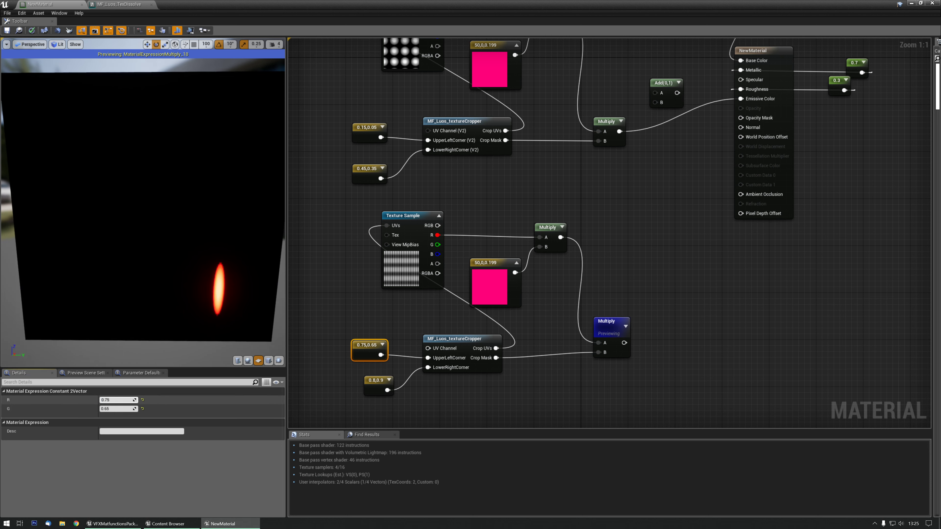
type("0.5")
key("Return")
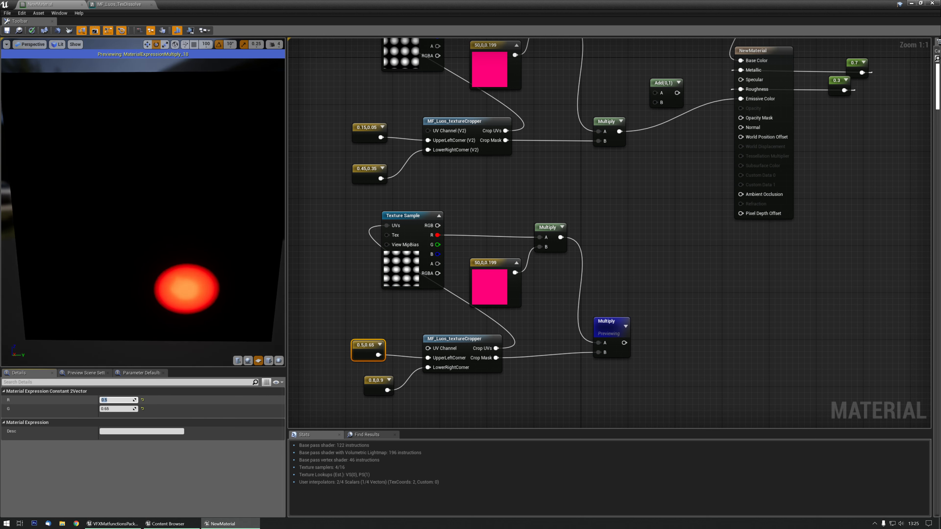
left_click_drag(154, 304, 157, 300)
Create an Add node combining the original and duplicated crop mask Multiply outputs, and connect its result to Emissive Color.
right_click_drag(781, 243, 729, 281)
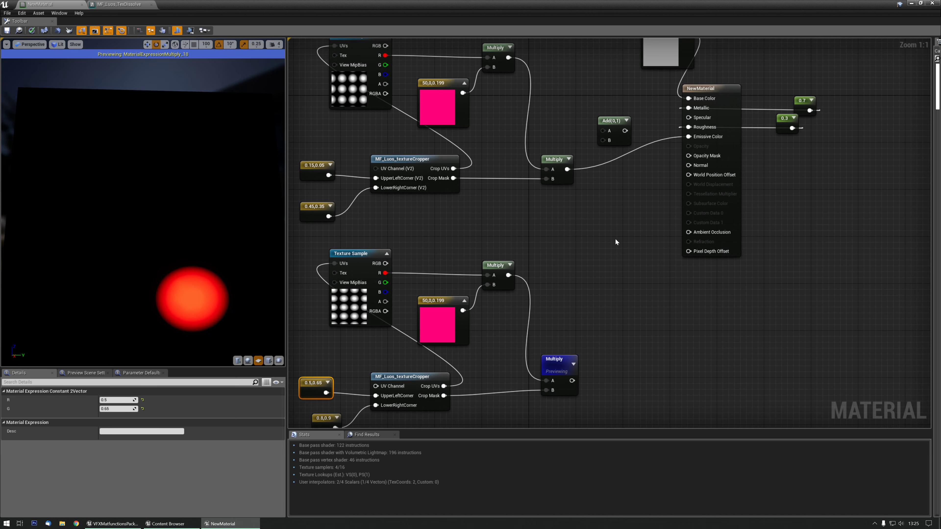
left_click(598, 225)
key("a")
left_click(591, 210)
left_click_drag(567, 170, 597, 226)
left_click_drag(572, 381, 597, 235)
right_click_drag(621, 274, 578, 339)
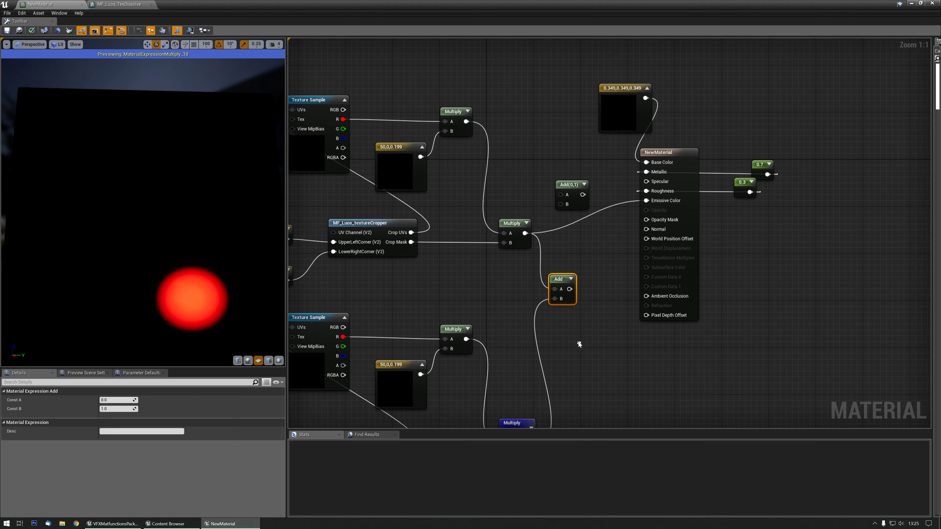
left_click_drag(570, 290, 647, 201)
Stop previewing the duplicated crop mask Multiply and examine the complete material on the preview mesh.
right_click_drag(519, 422, 522, 376)
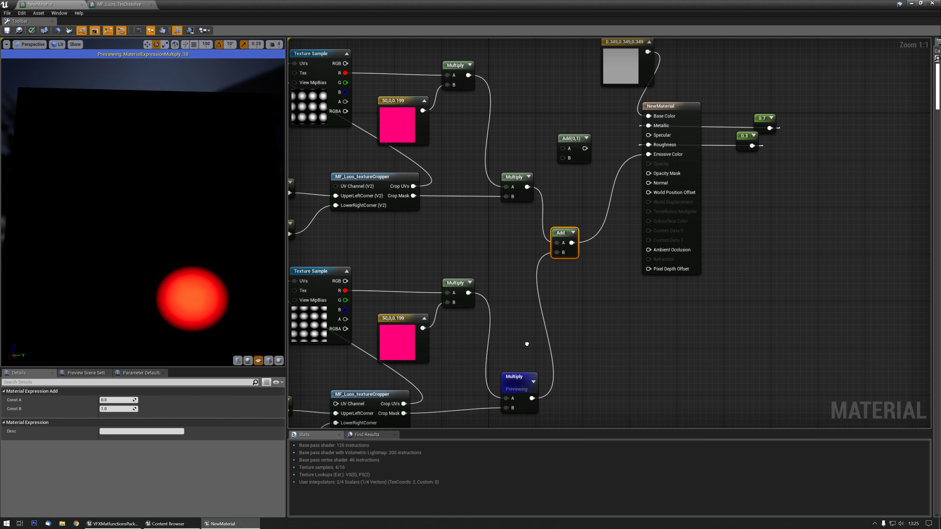
left_click(521, 377)
mouse_move(263, 283)
left_mouse_down()
mouse_move(296, 282)
mouse_move(274, 287)
left_mouse_up()
scroll(121, 260, "down", 4)
mouse_move(121, 260)
left_mouse_down()
mouse_move(89, 237)
mouse_move(139, 256)
mouse_move(120, 259)
left_mouse_up()
left_click_drag(207, 274, 123, 260)
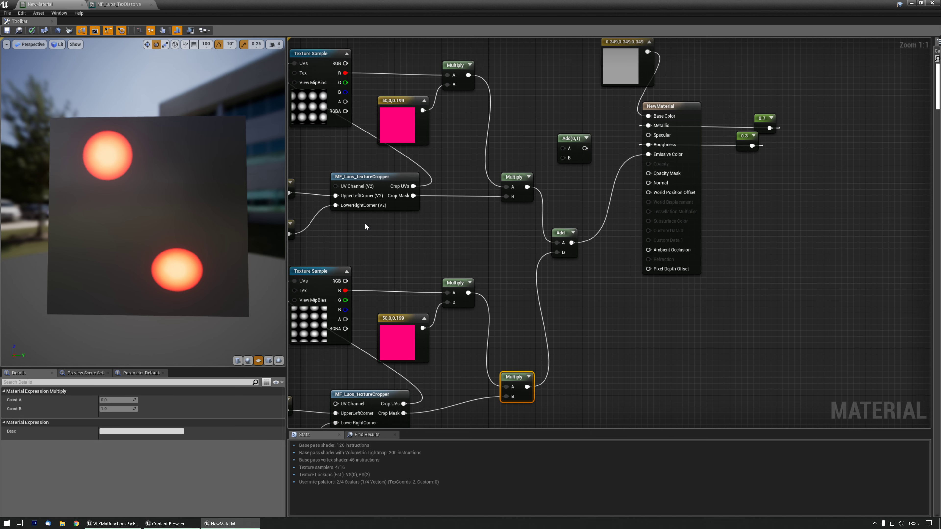
Select the original group's Texture Sample and review its texture settings.
right_click_drag(365, 223, 434, 203)
left_click(412, 86)
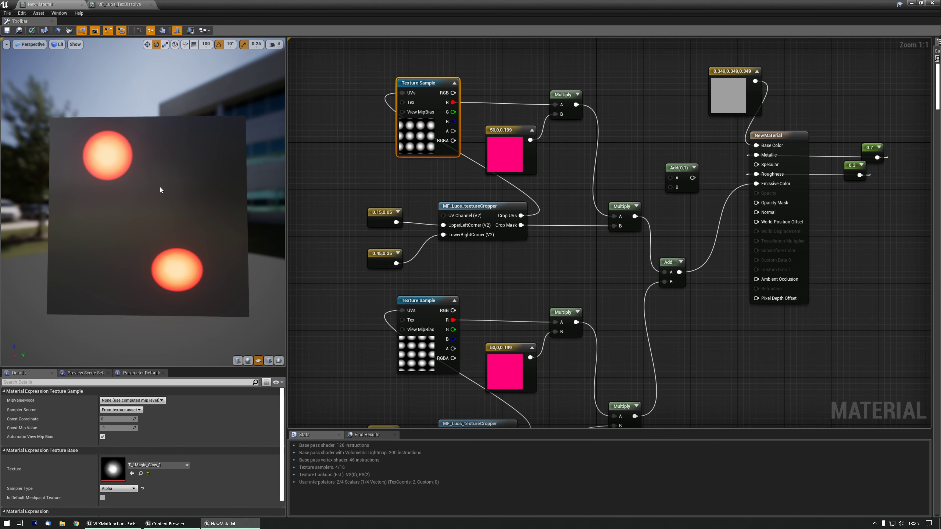
right_click_drag(518, 281, 443, 284)
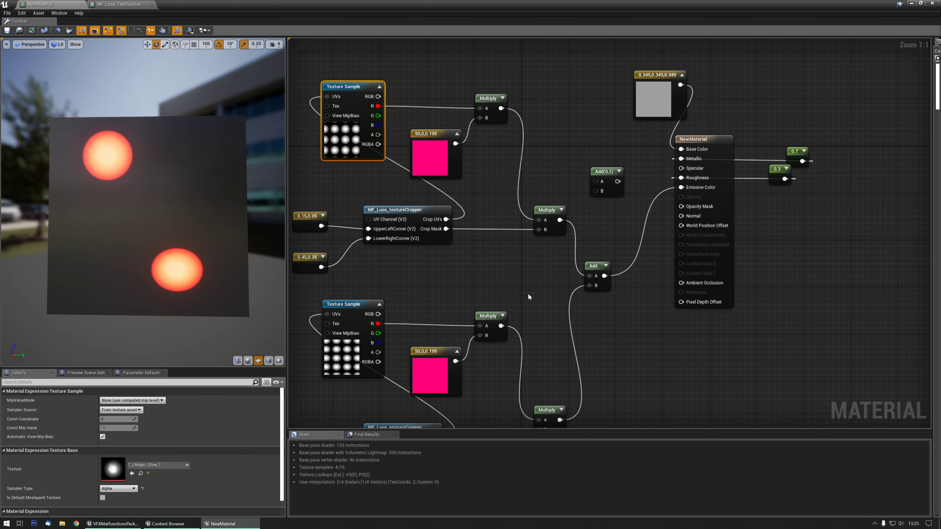